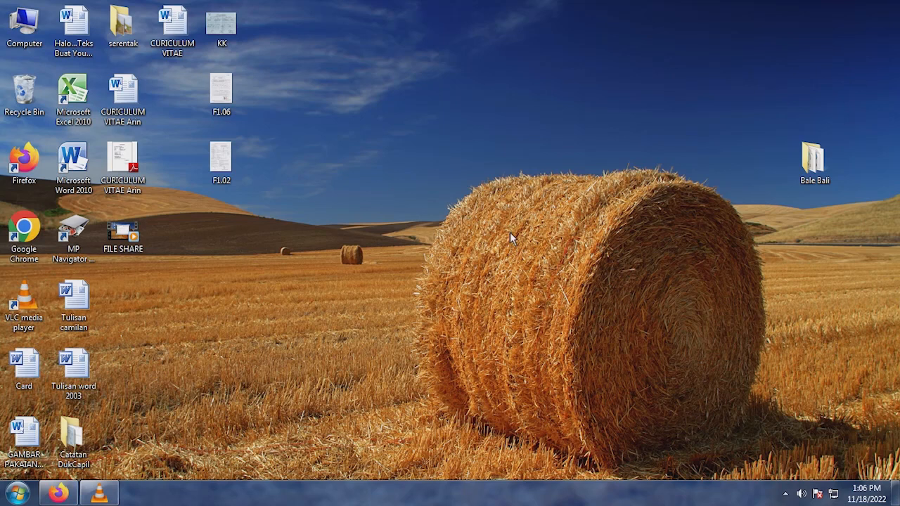
- View the Documents library and expand its locations, closing the window and refreshing the desktop when done
double_click(29, 33)
left_click(206, 166)
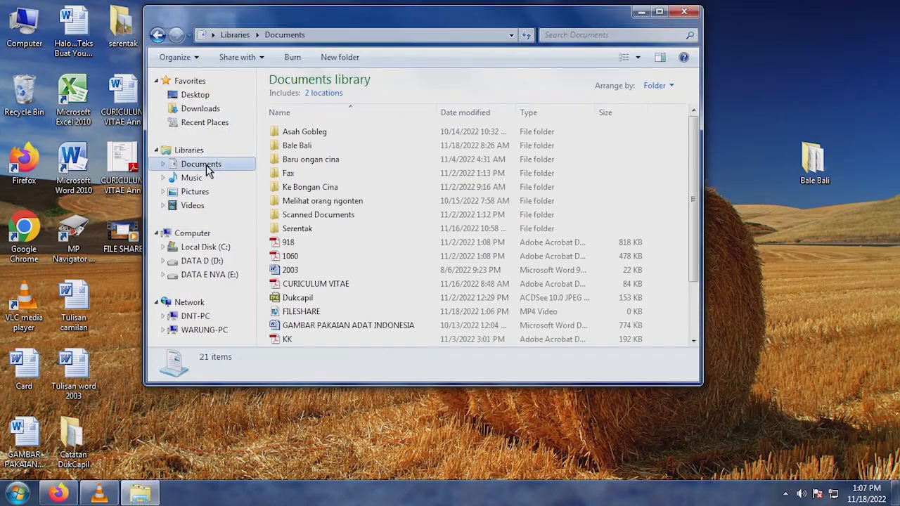
double_click(210, 167)
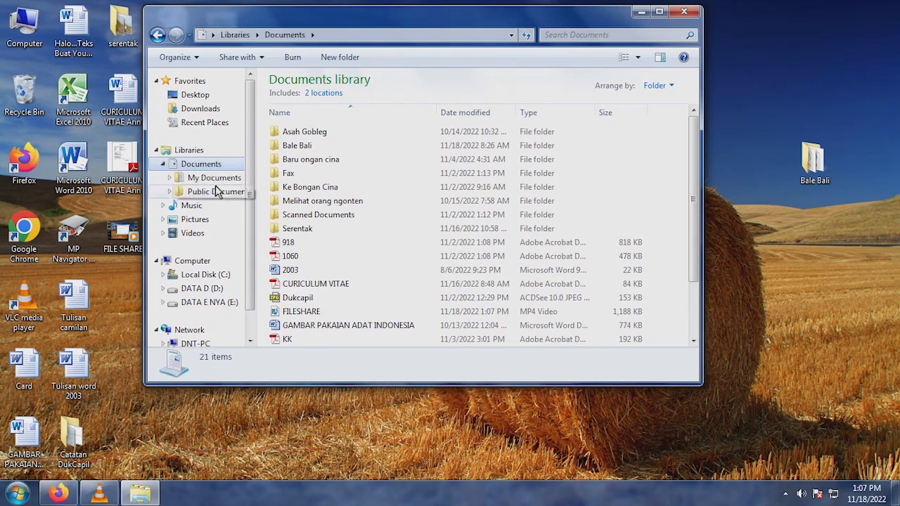
left_click(684, 11)
right_click(421, 163)
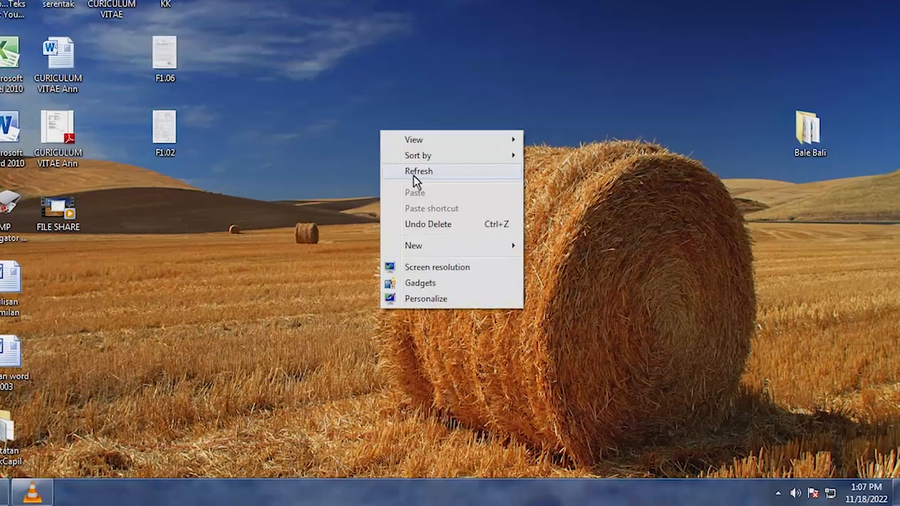
left_click(448, 200)
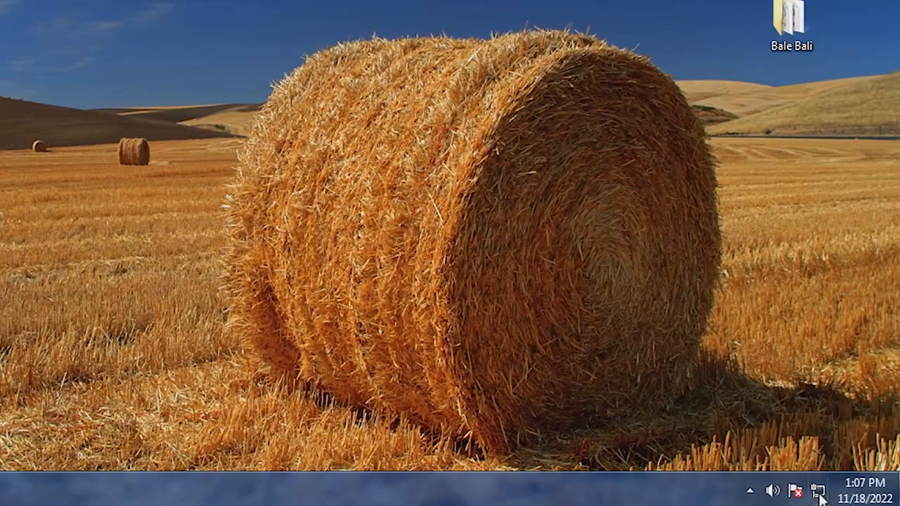
- Open the advanced sharing settings through the Network and Sharing Center
left_click(818, 492)
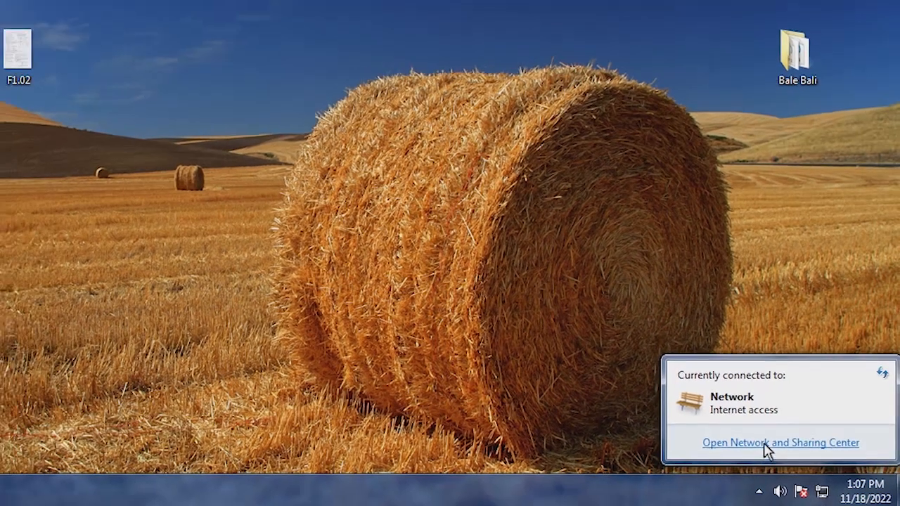
left_click(757, 439)
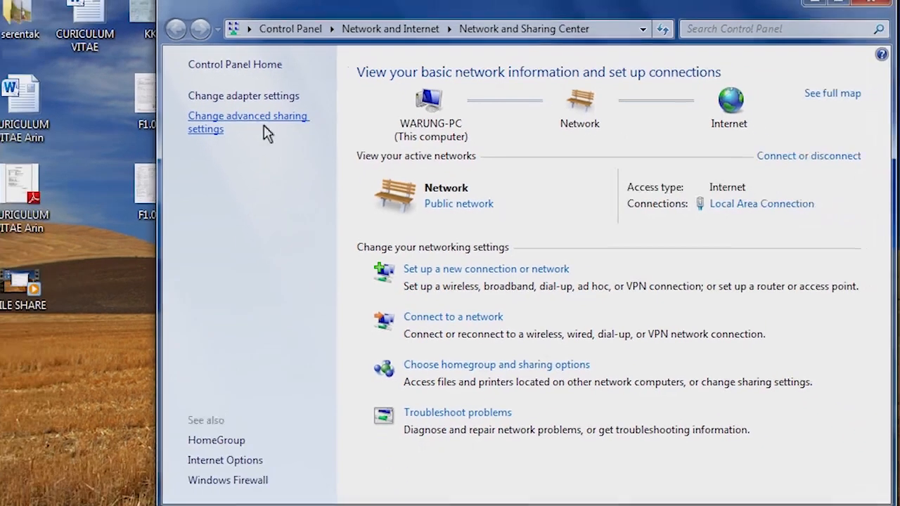
left_click(199, 140)
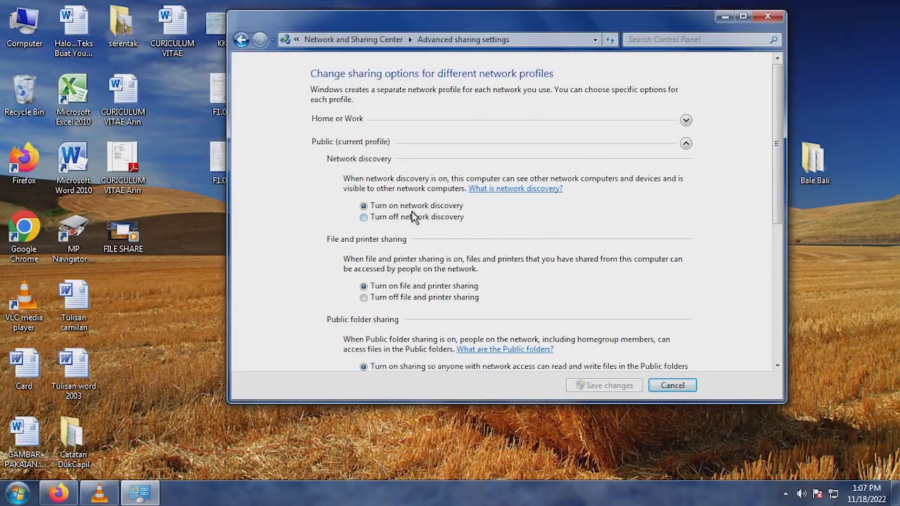
- Review the Public profile's sharing options from network discovery to password protected sharing, and close the settings window
left_click(362, 206)
left_click_drag(775, 215, 775, 273)
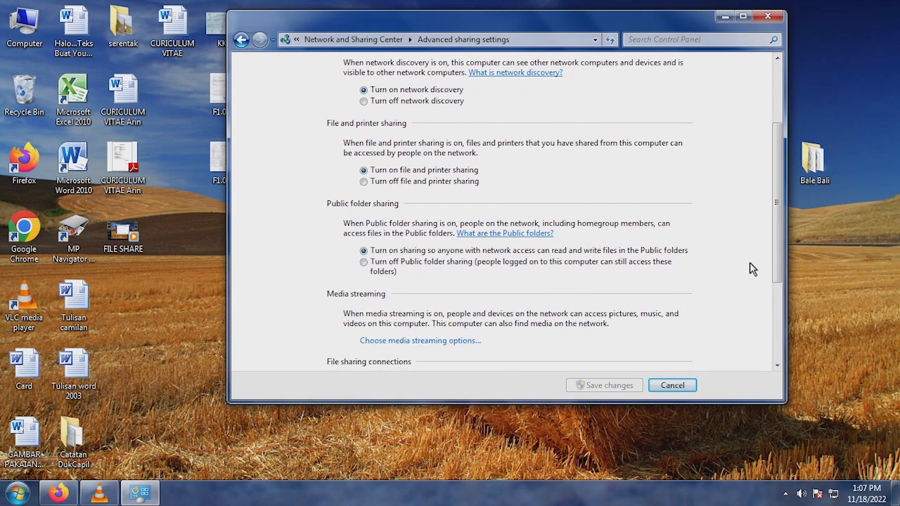
scroll(774, 260, "down", 3)
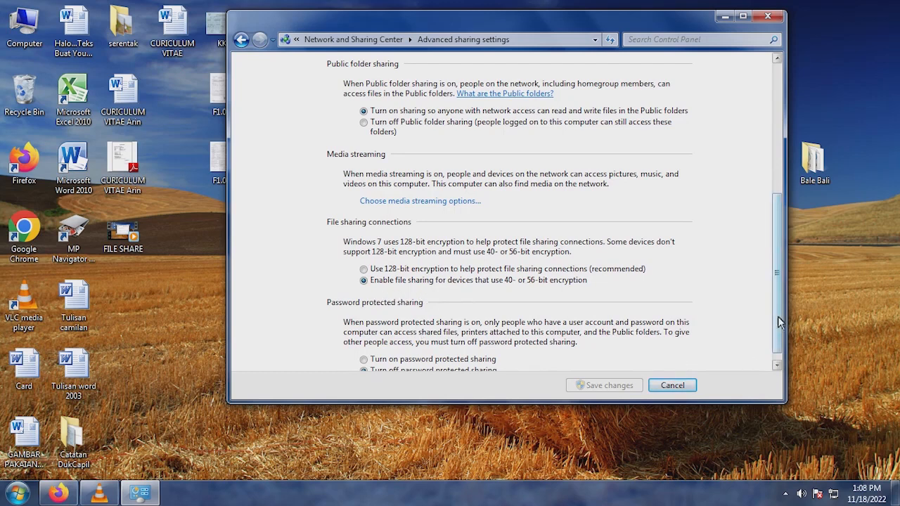
scroll(776, 328, "down", 1)
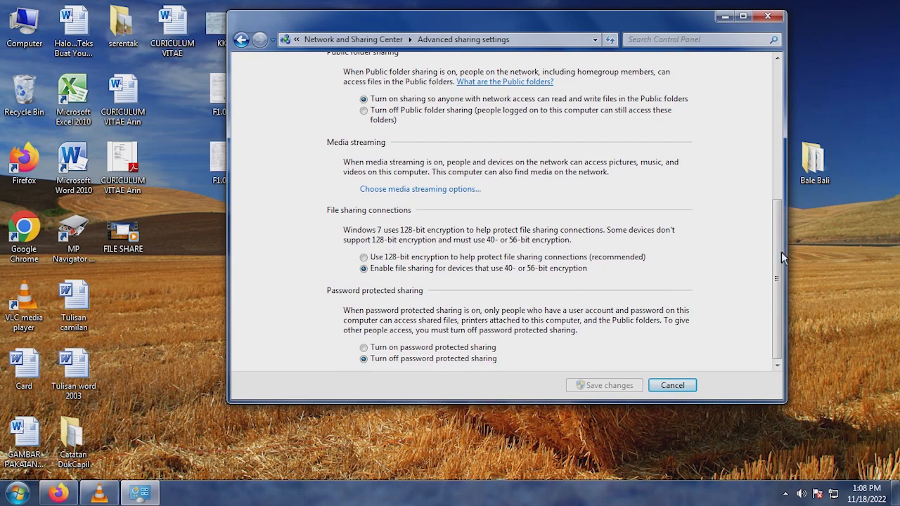
scroll(683, 169, "up", 6)
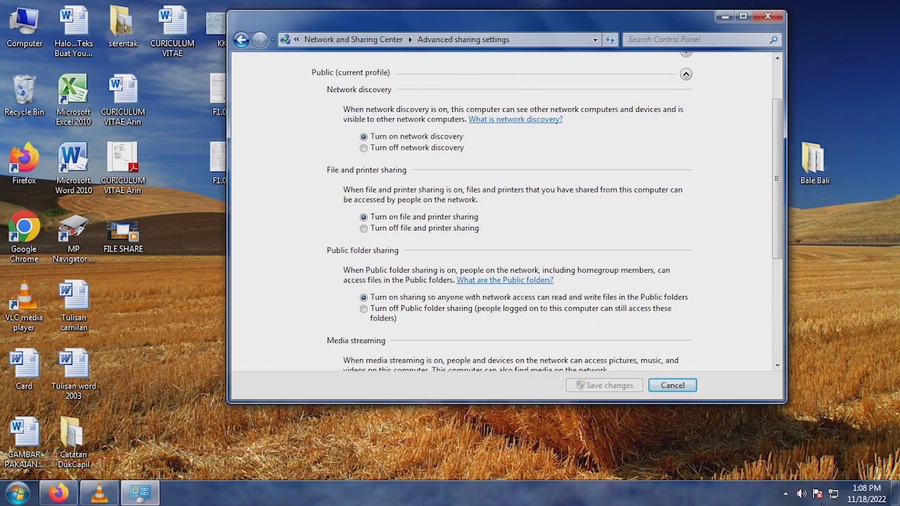
left_click(770, 17)
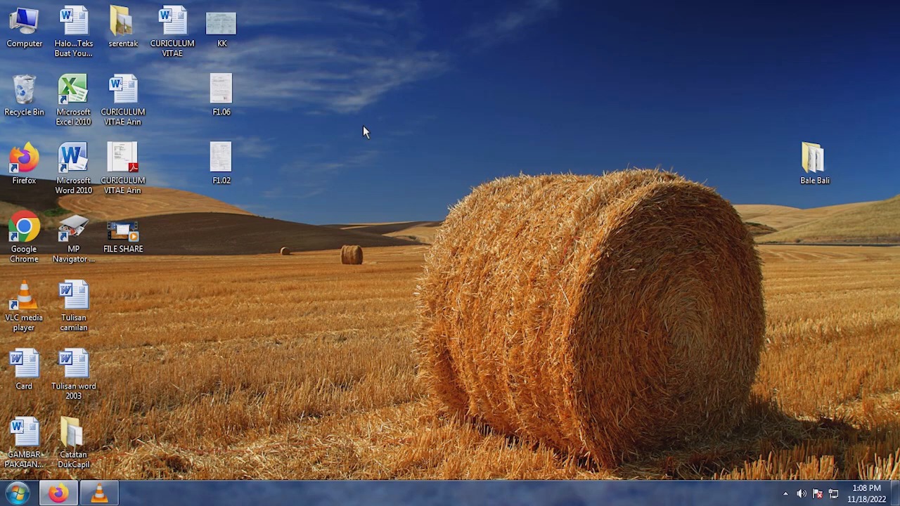
- Open the Documents library from Computer and look through its locations
double_click(23, 28)
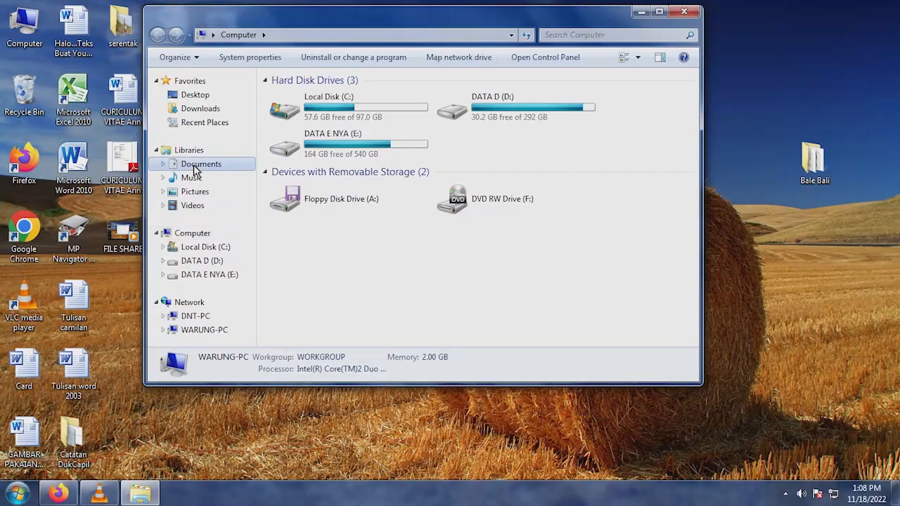
left_click(197, 166)
left_click(204, 192)
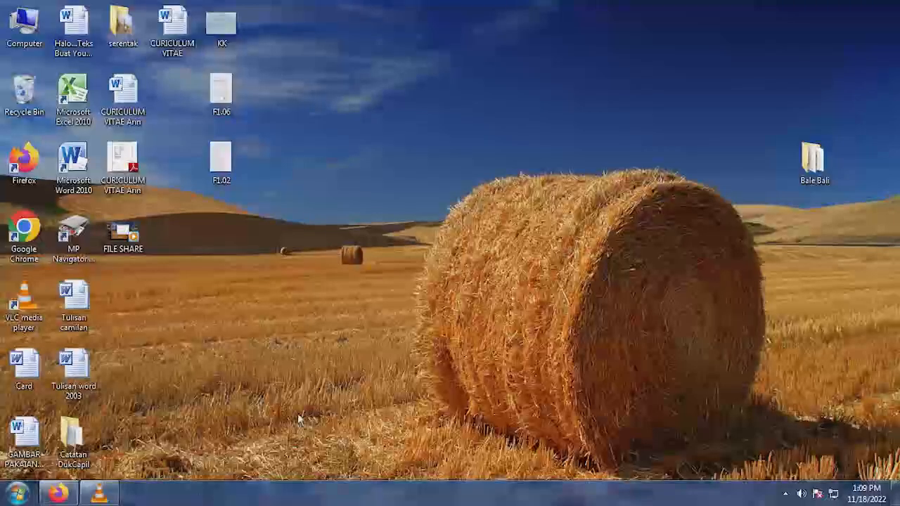
- Browse the Users > Public share on WARUNG-PC and compare it with the local Documents library
left_click(15, 494)
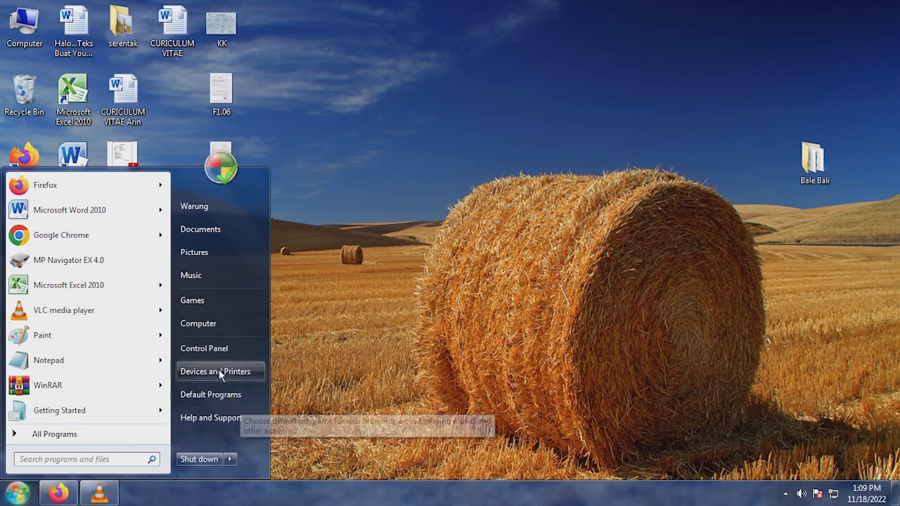
left_click(213, 324)
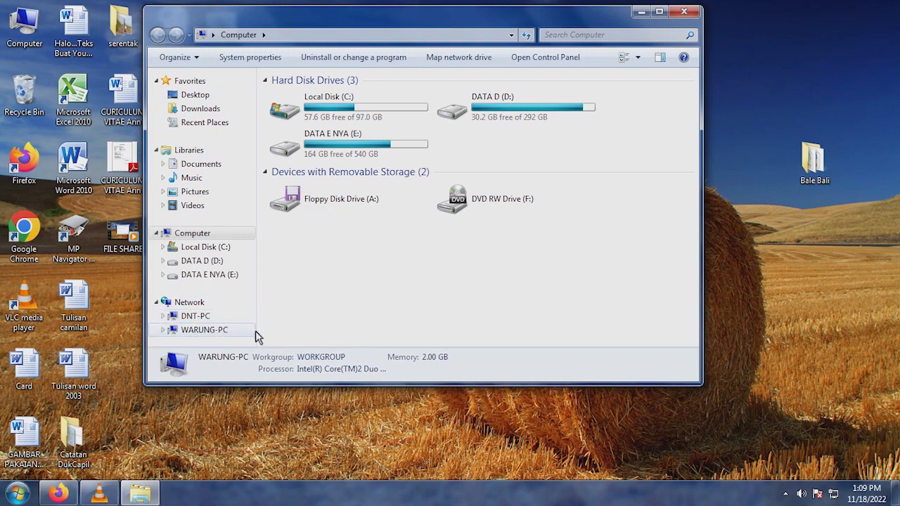
left_click(203, 332)
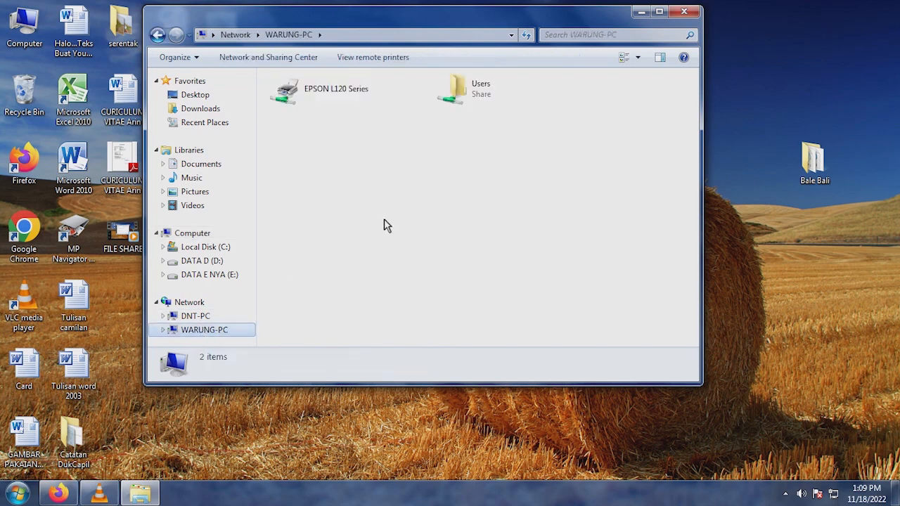
double_click(482, 96)
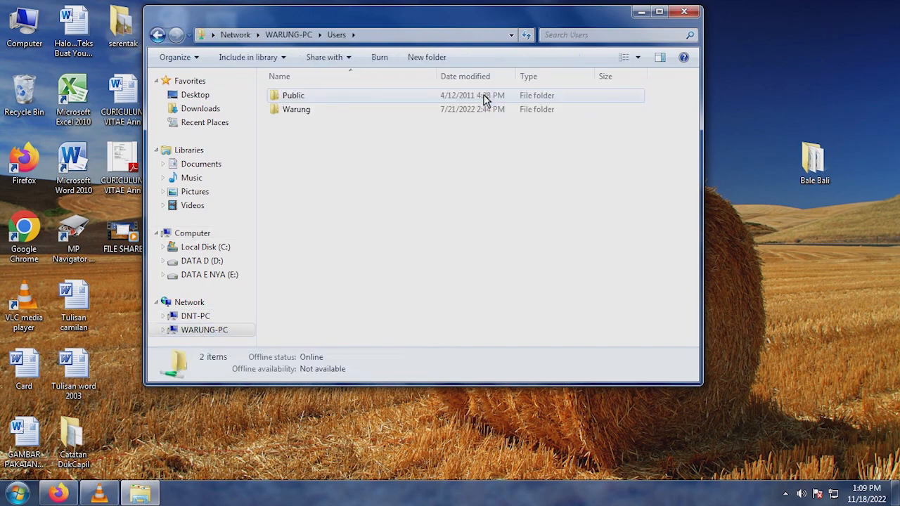
double_click(300, 95)
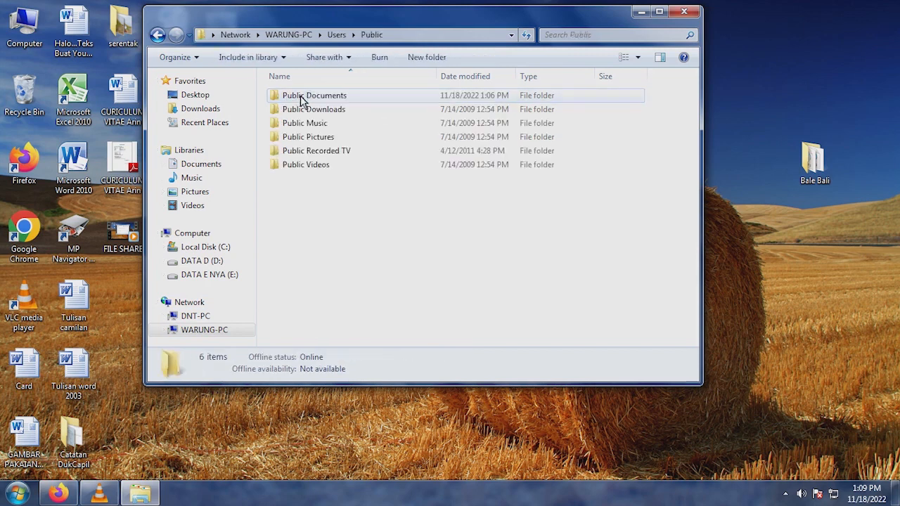
left_click(207, 167)
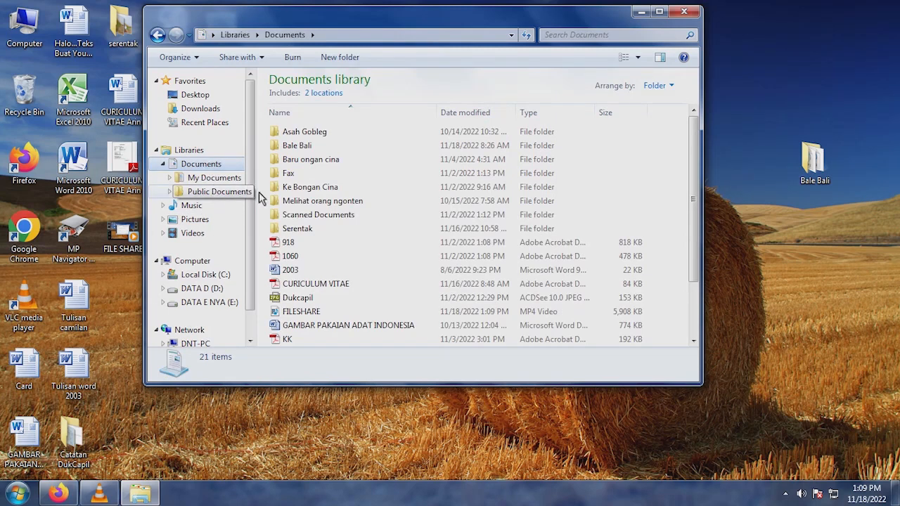
left_click(158, 34)
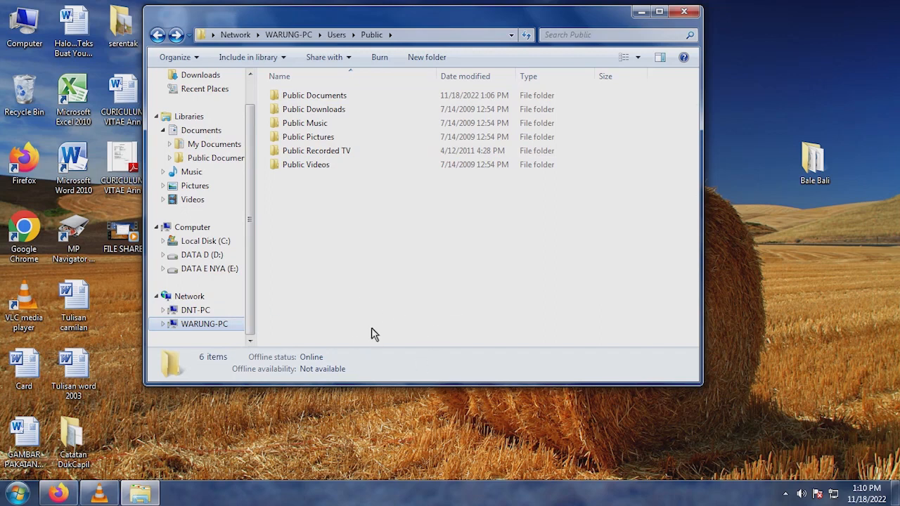
- Open the shared Users > Public > Public Documents folder on the network computer DNT-PC
left_click(203, 311)
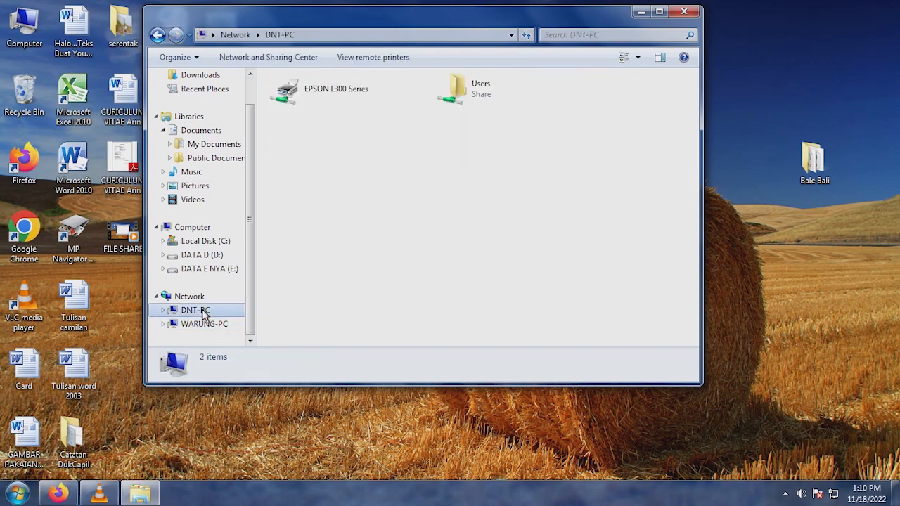
double_click(462, 96)
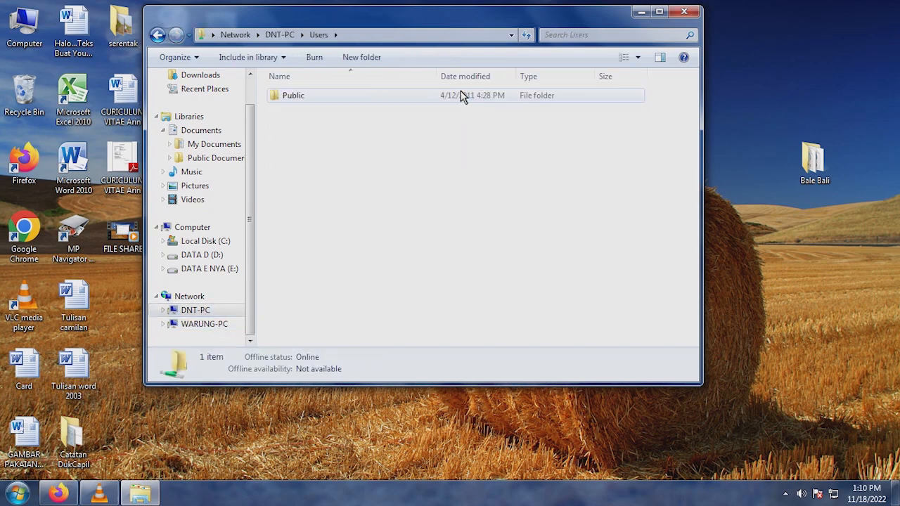
double_click(374, 95)
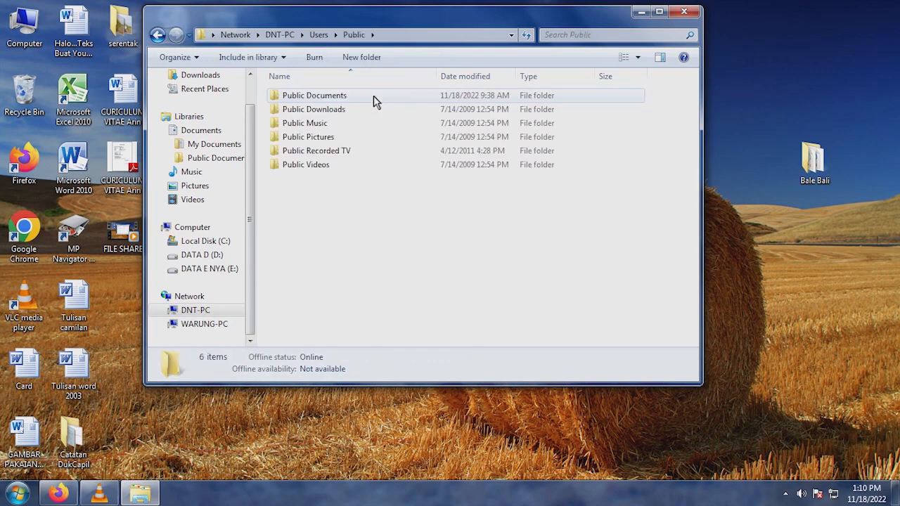
double_click(331, 97)
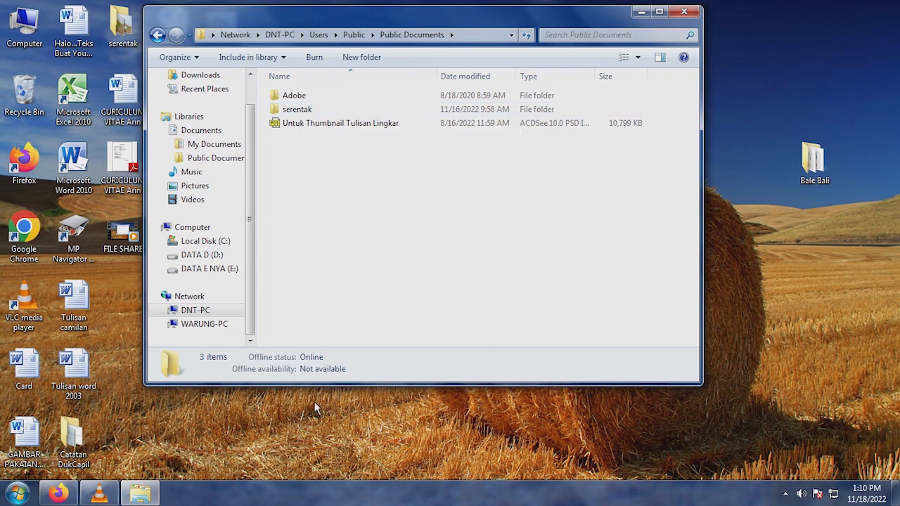
- Check WARUNG-PC's shares, reopen Public Documents on DNT-PC, and go back up to its Users folder
left_click(210, 328)
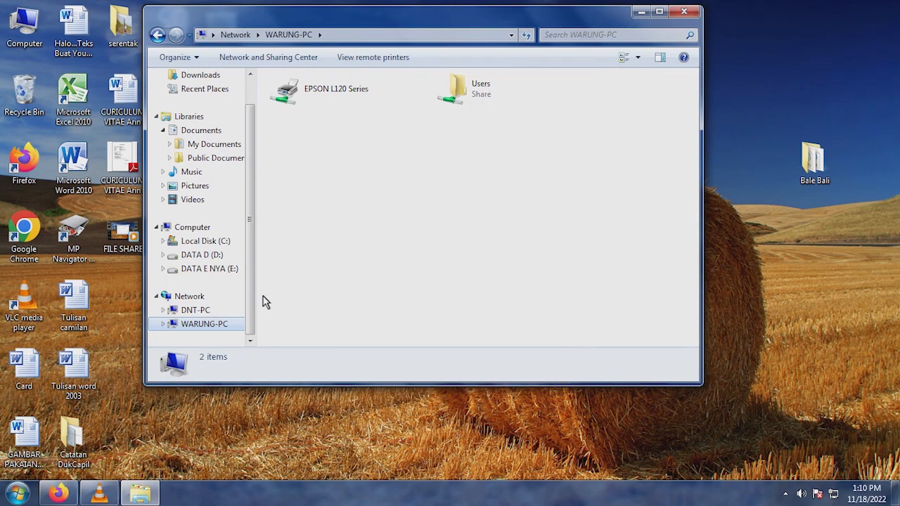
left_click(197, 312)
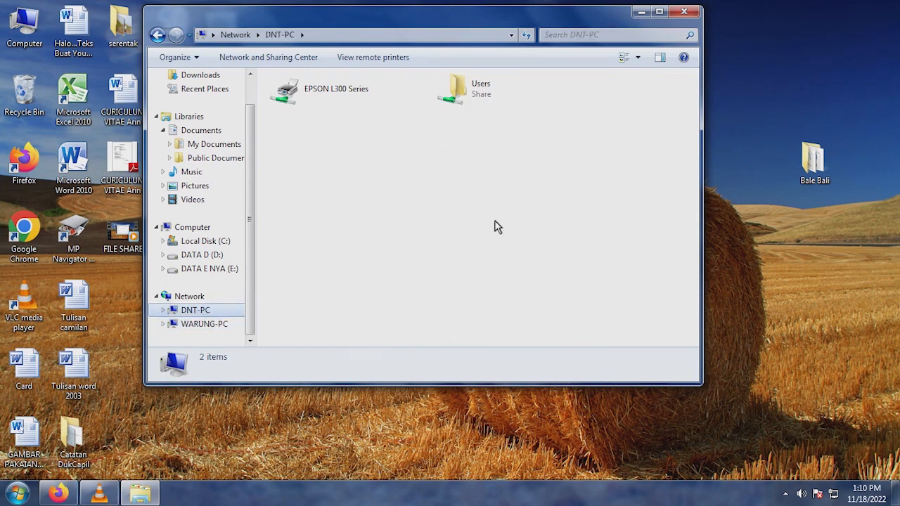
left_click(473, 88)
double_click(473, 88)
left_click(295, 97)
double_click(295, 97)
double_click(313, 97)
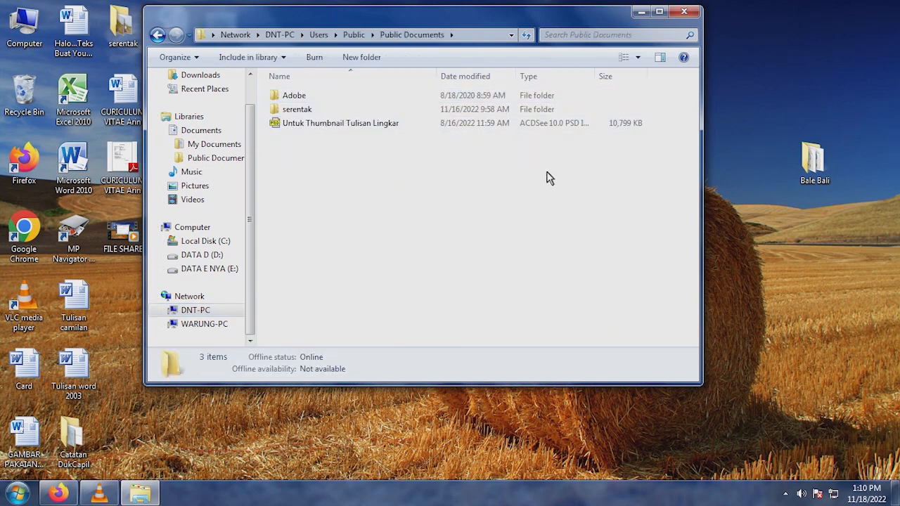
left_click(157, 36)
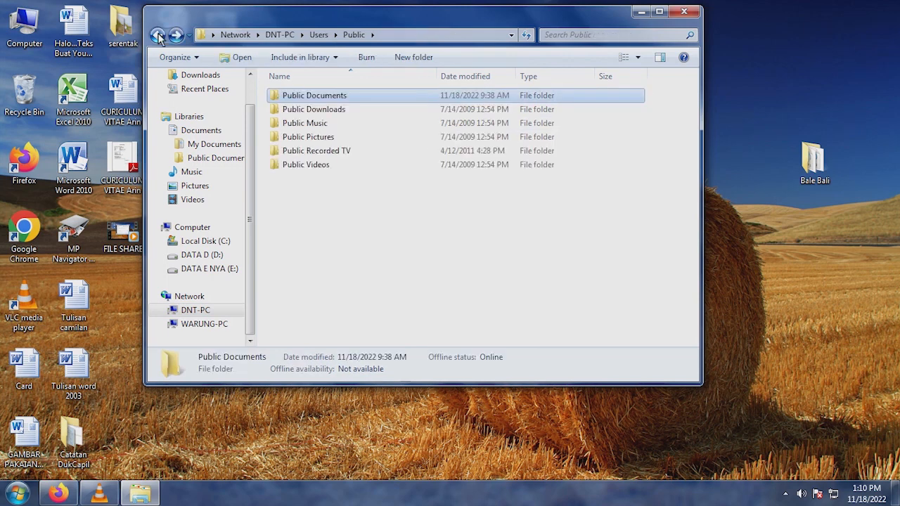
left_click(158, 35)
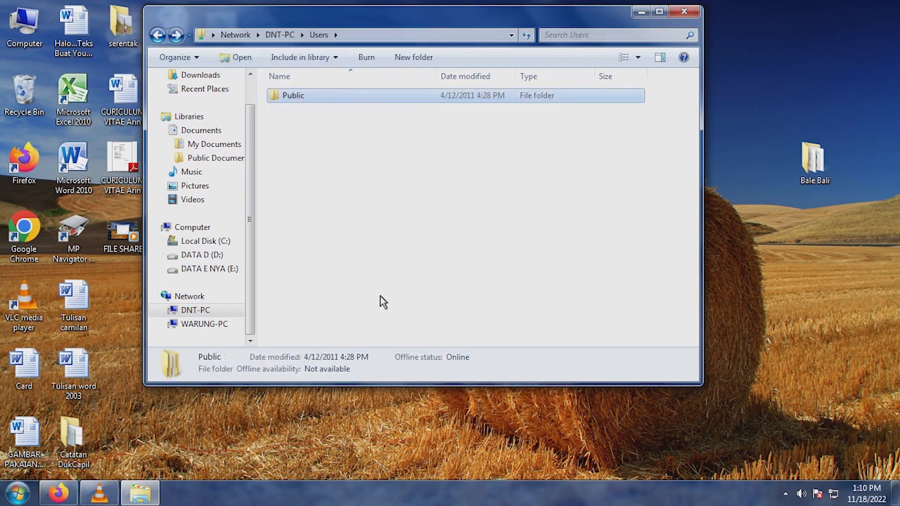
- Open the shared Users > Public > Public Documents folder on WARUNG-PC
left_click(213, 326)
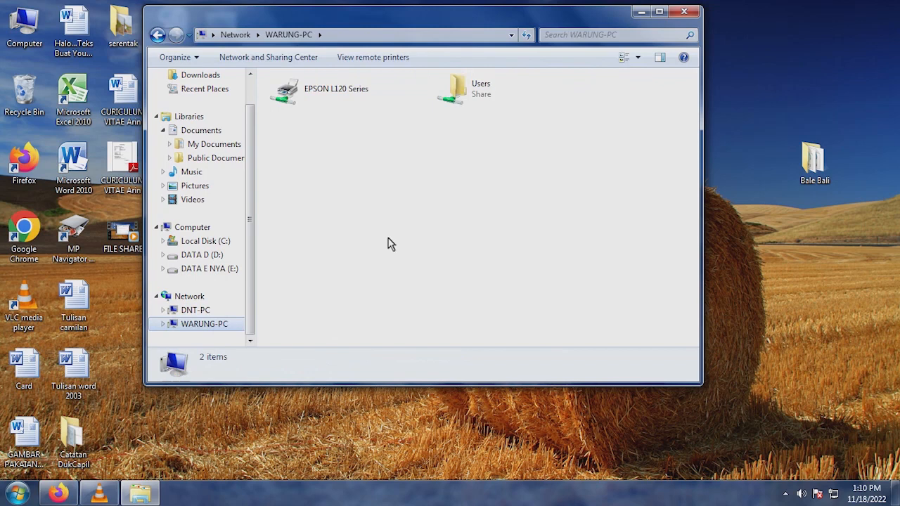
double_click(467, 98)
double_click(287, 94)
double_click(299, 100)
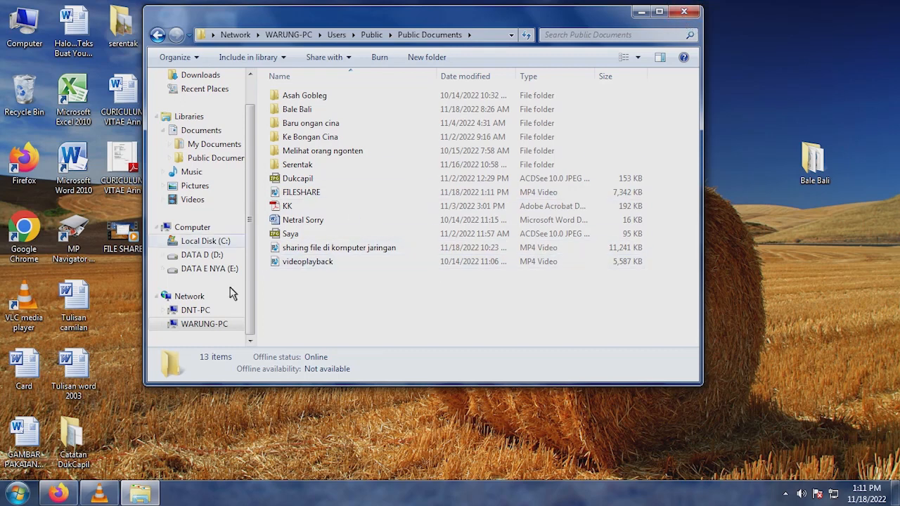
- Open Users > Public > Public Documents on DNT-PC, look inside its serentak folder, and return to Public Documents
left_click(202, 313)
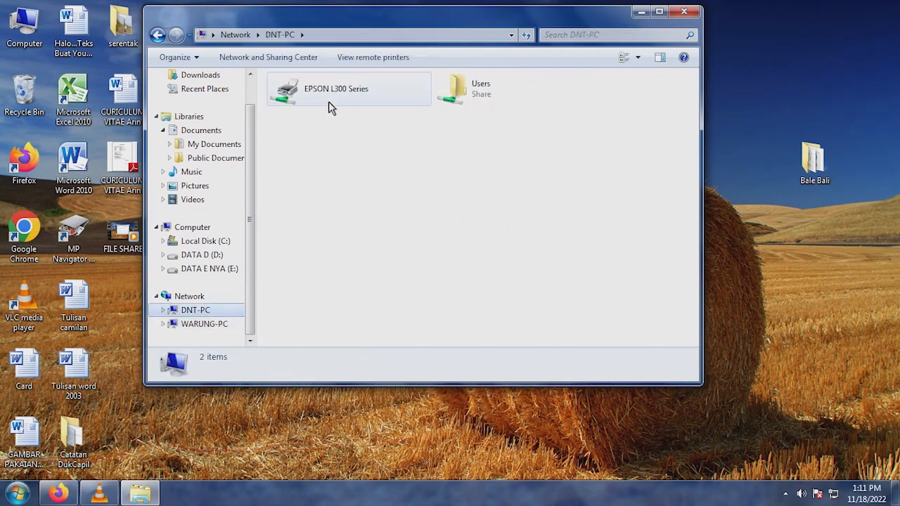
double_click(461, 90)
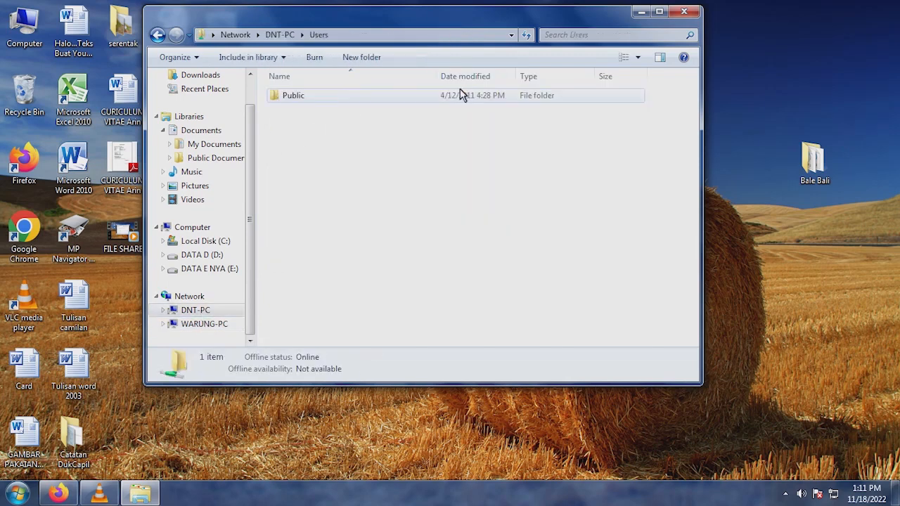
double_click(349, 97)
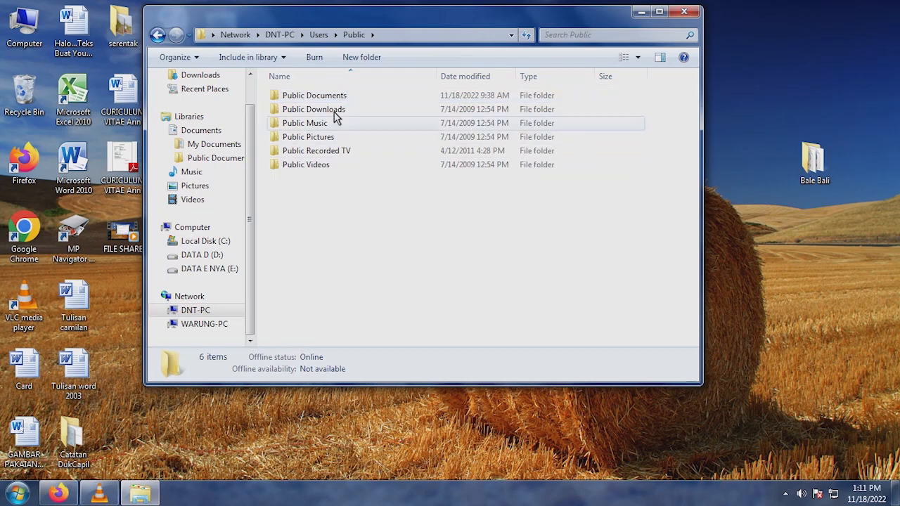
double_click(332, 98)
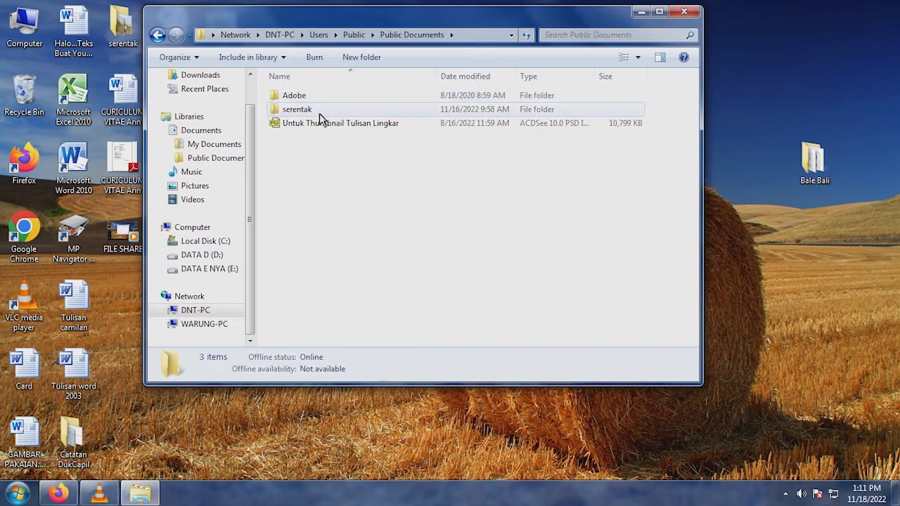
double_click(320, 114)
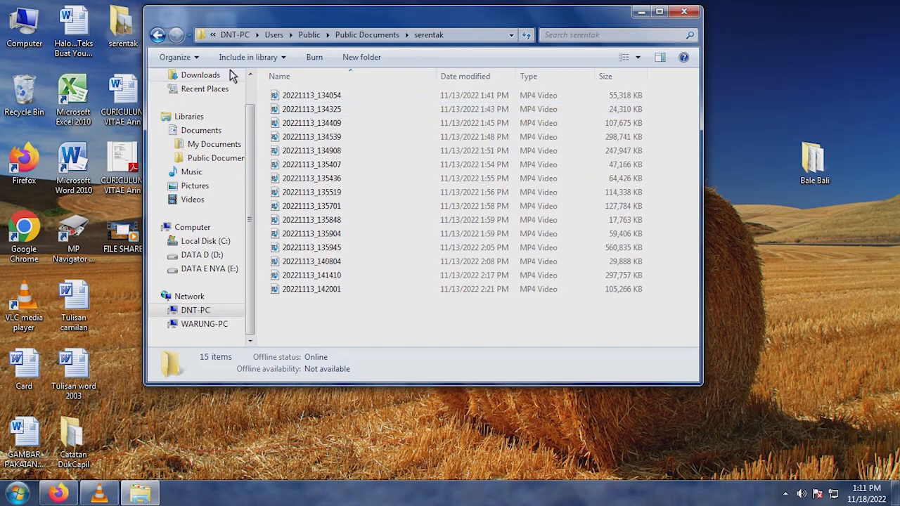
left_click(159, 35)
- Copy the file Untuk Thumbnail Tulisan Lingkar from DNT-PC's Public Documents to the local desktop
left_click(337, 124)
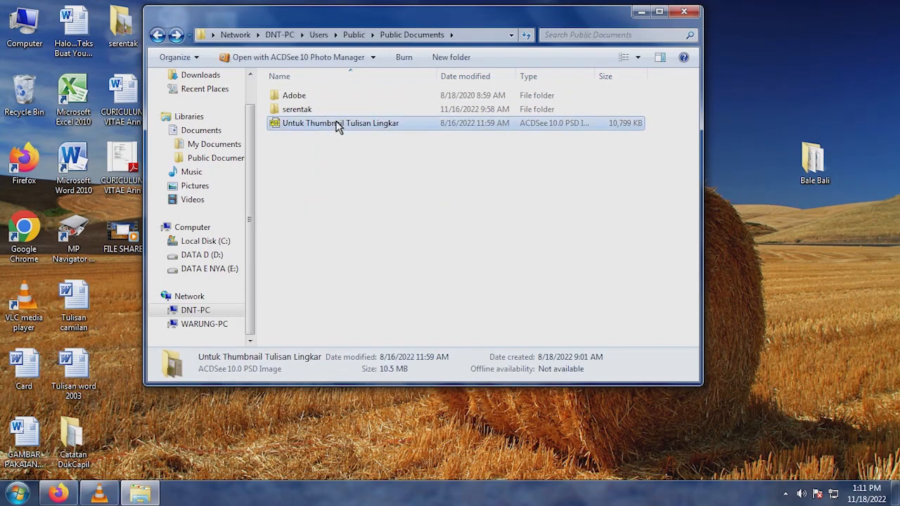
right_click(337, 124)
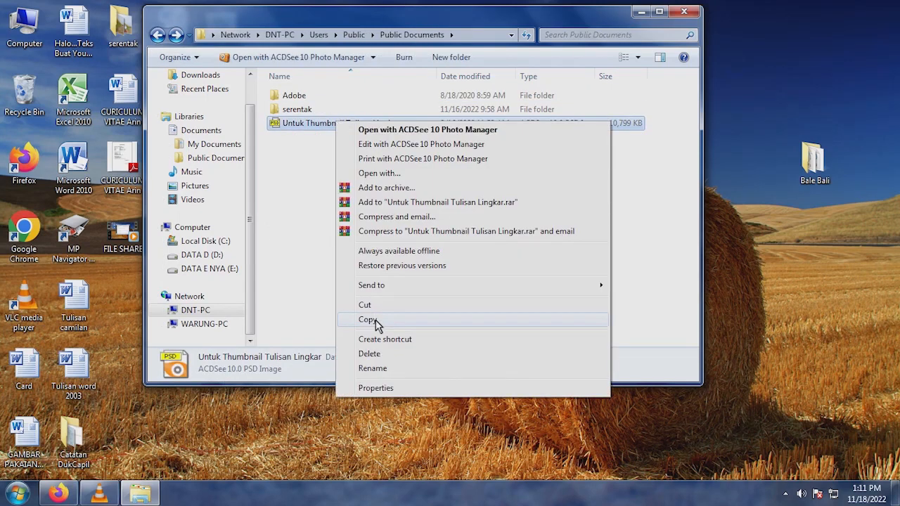
left_click(376, 319)
right_click(767, 77)
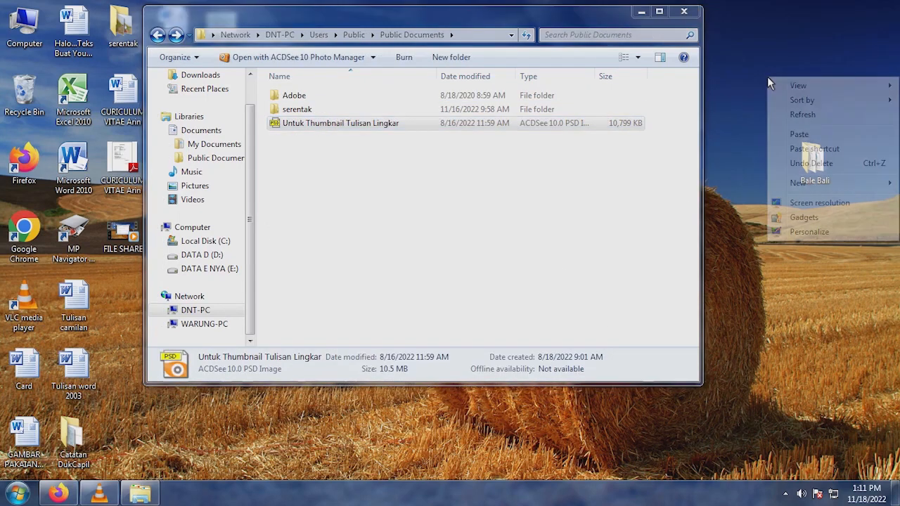
left_click(798, 136)
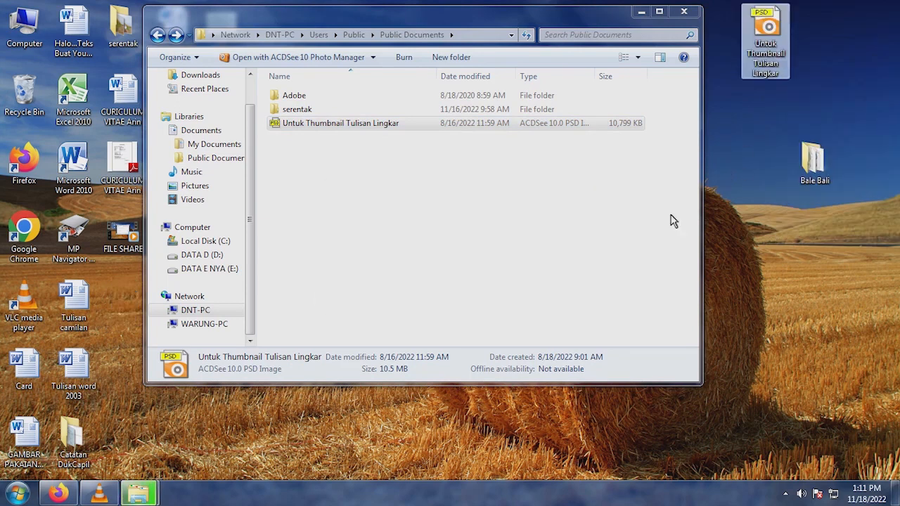
- View the Untuk Thumbnail Tulisan Lingkar image copied to the desktop, and close the viewer and the Public Documents window
double_click(768, 35)
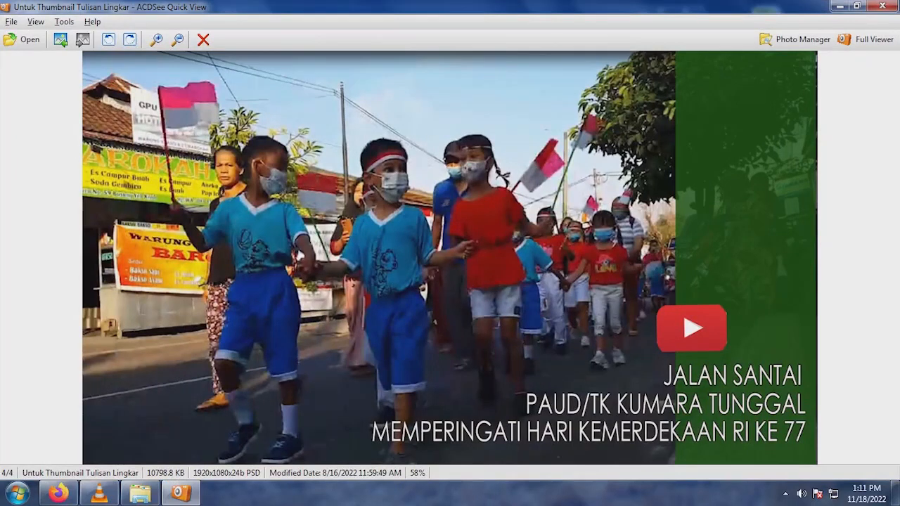
left_click(883, 6)
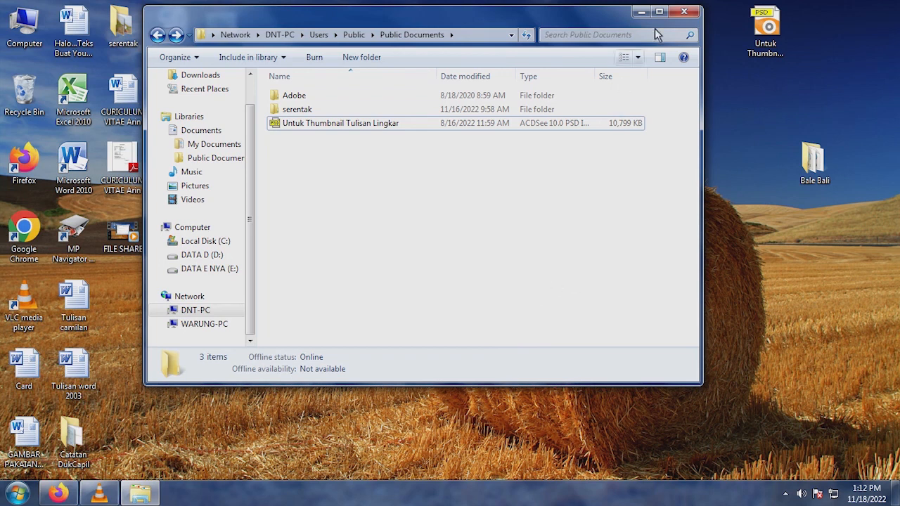
left_click(684, 12)
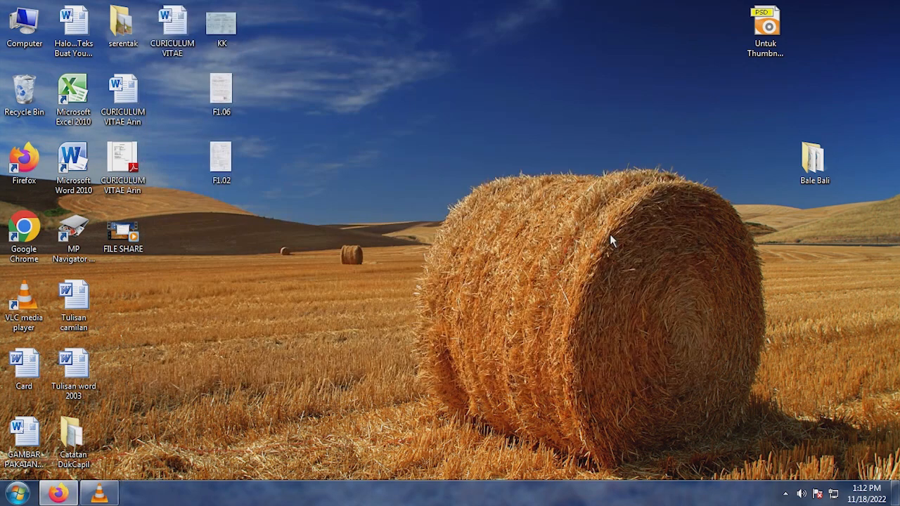